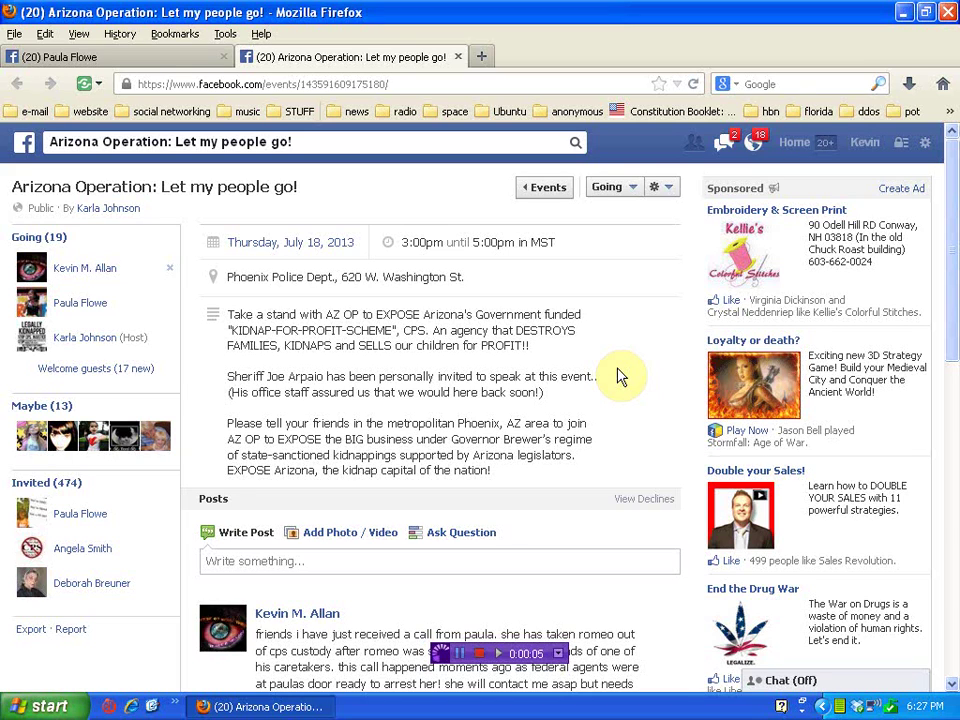
pyautogui.scroll(-2, 617, 377)
pyautogui.scroll(-2, 614, 378)
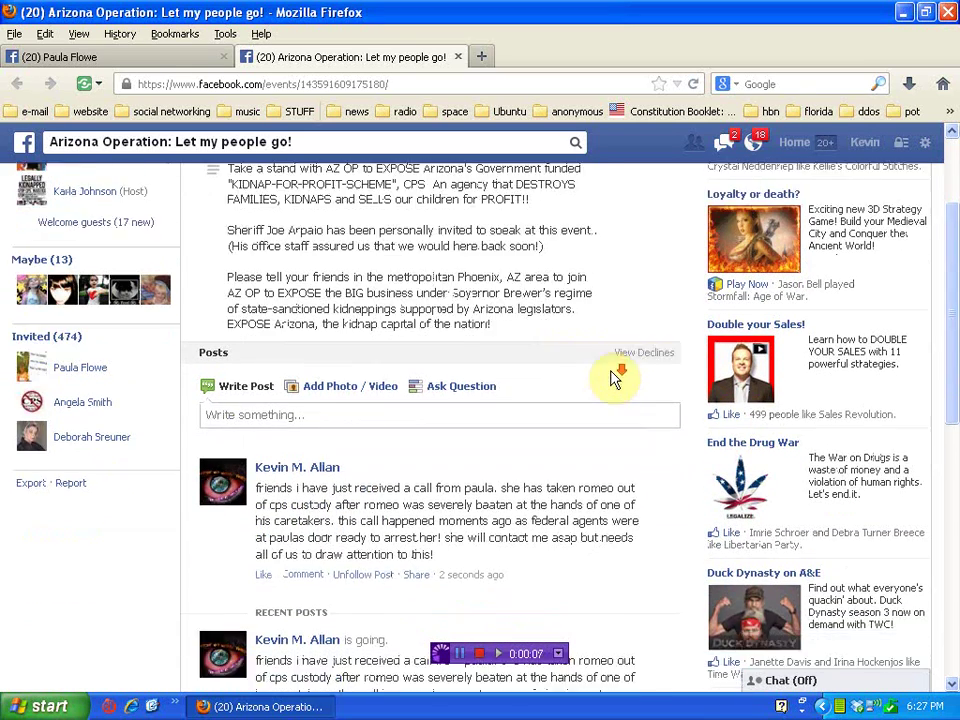